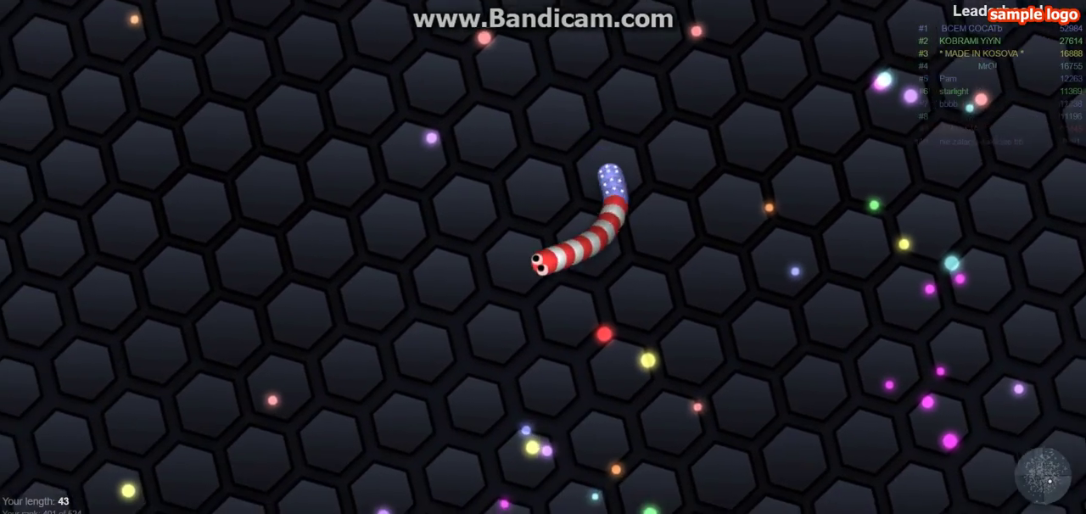
Boost the red-and-white snake across the arena until it hits a blue snake at length 26.
{"action": "left_click_drag", "start_coordinate": [526, 237], "coordinate": [525, 238]}
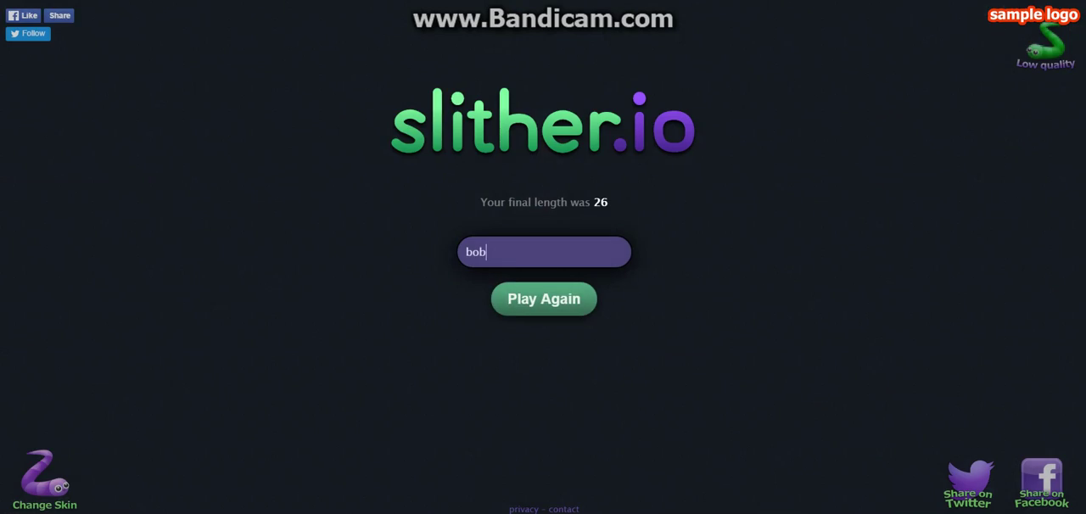
Start a new round and steer and boost the snake until it dies at length 56.
{"action": "key", "text": "Return"}
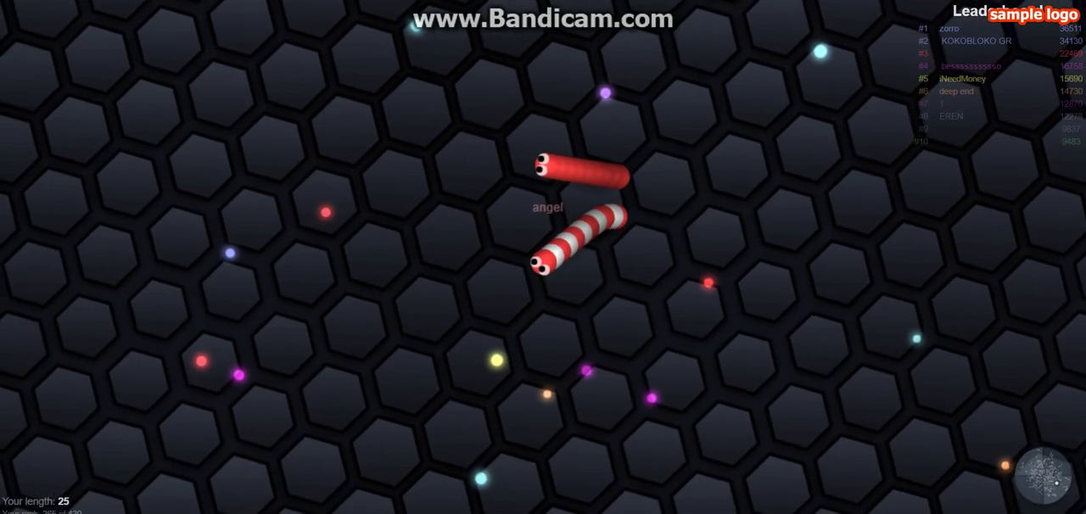
{"action": "left_click_drag", "start_coordinate": [645, 255], "coordinate": [611, 272]}
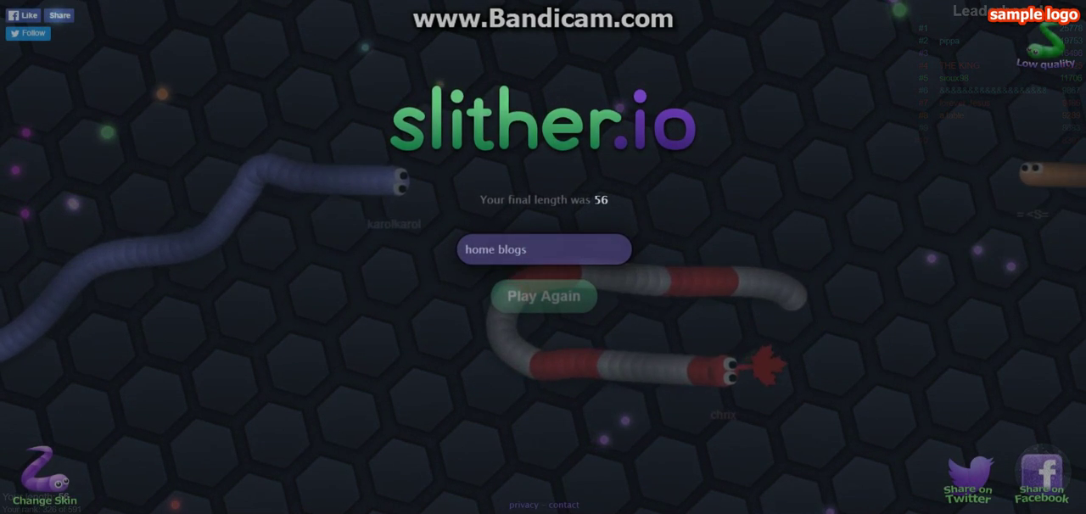
Start another round from the game-over screen and play until dying at length 197.
{"action": "key", "text": "Return"}
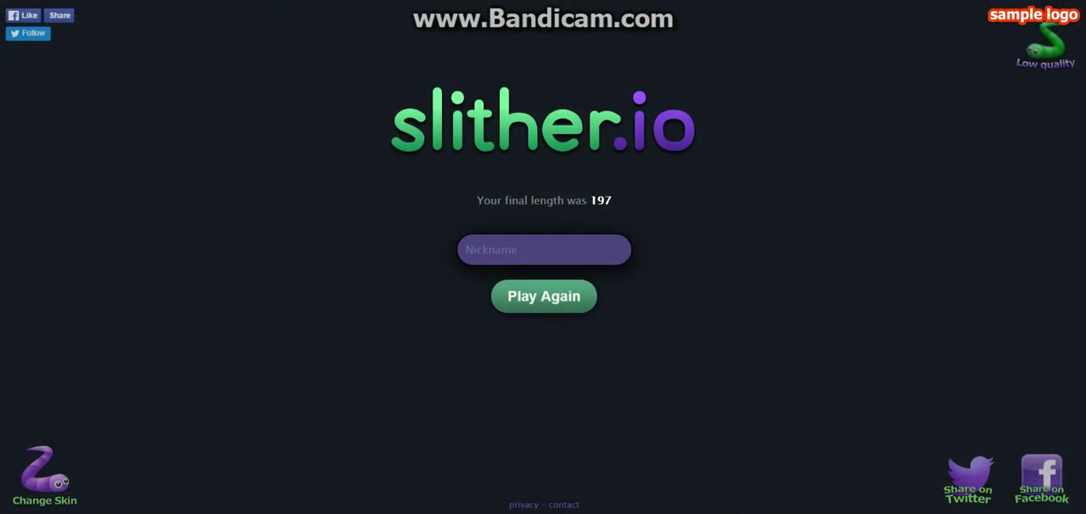
Start a fresh round with a new length-10 red-and-white snake.
{"action": "key", "text": "Return"}
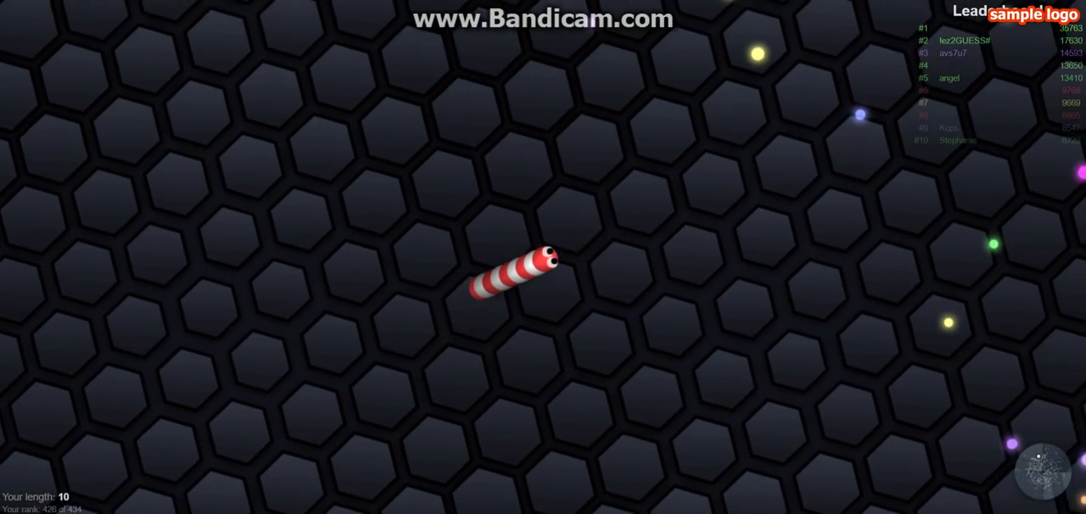